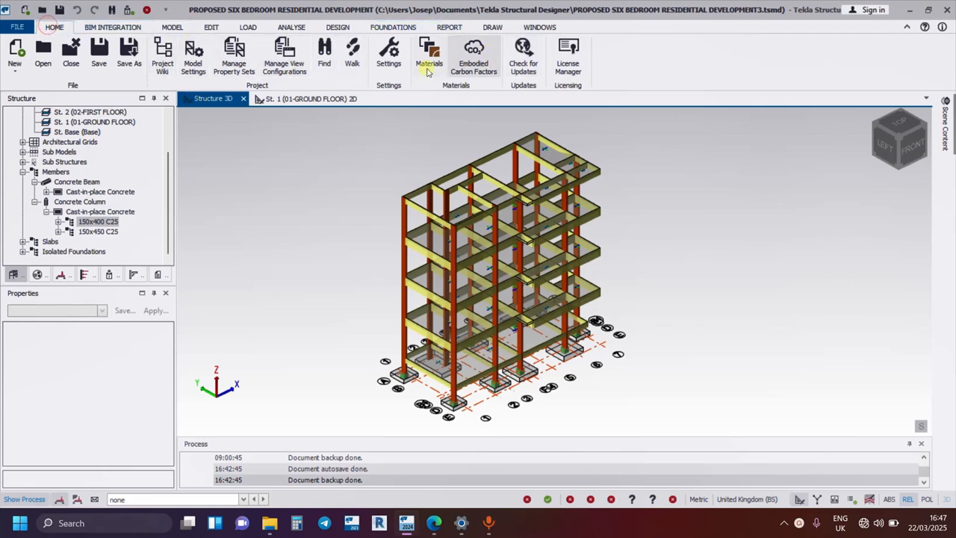
Open the program settings and reposition the Settings window so that its whole category list is in view.
click(400, 72)
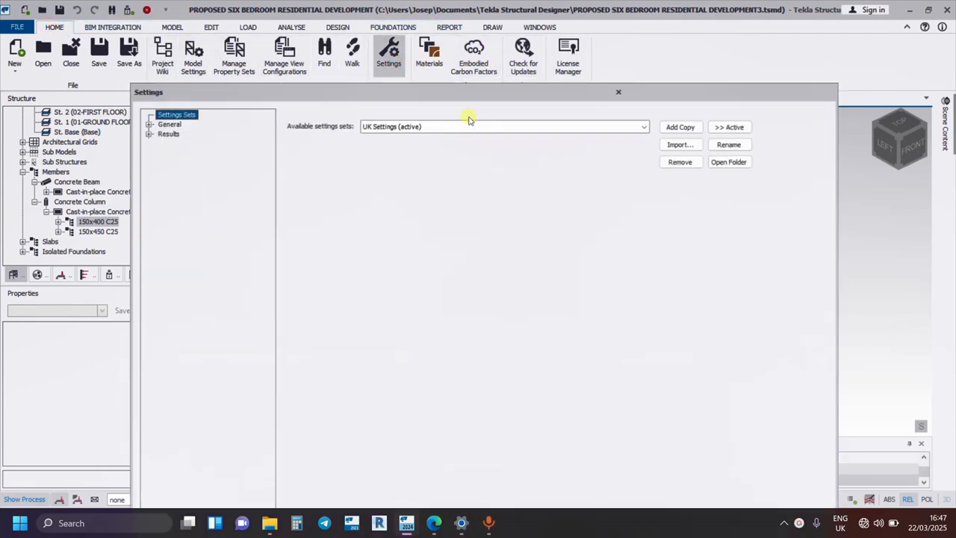
drag(469, 145, 452, 26)
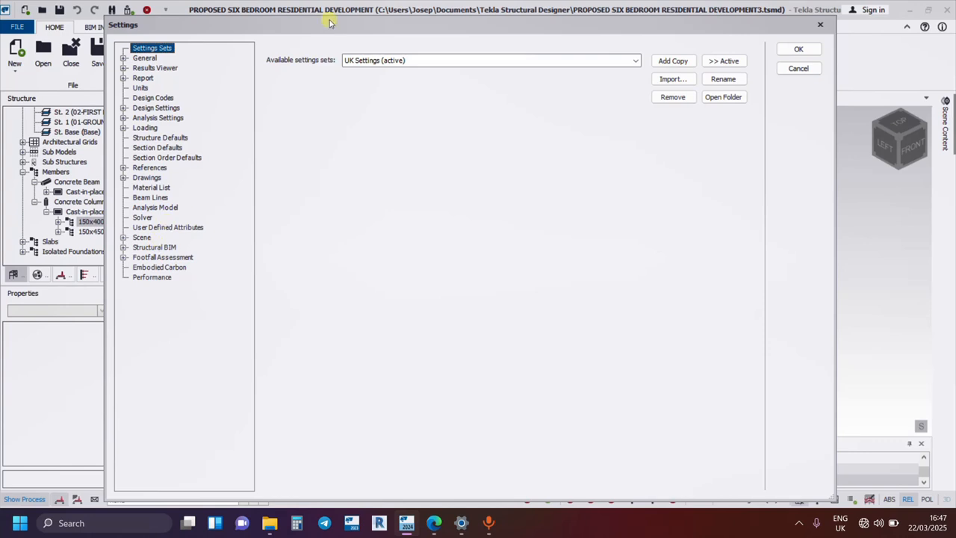
drag(330, 23, 320, 63)
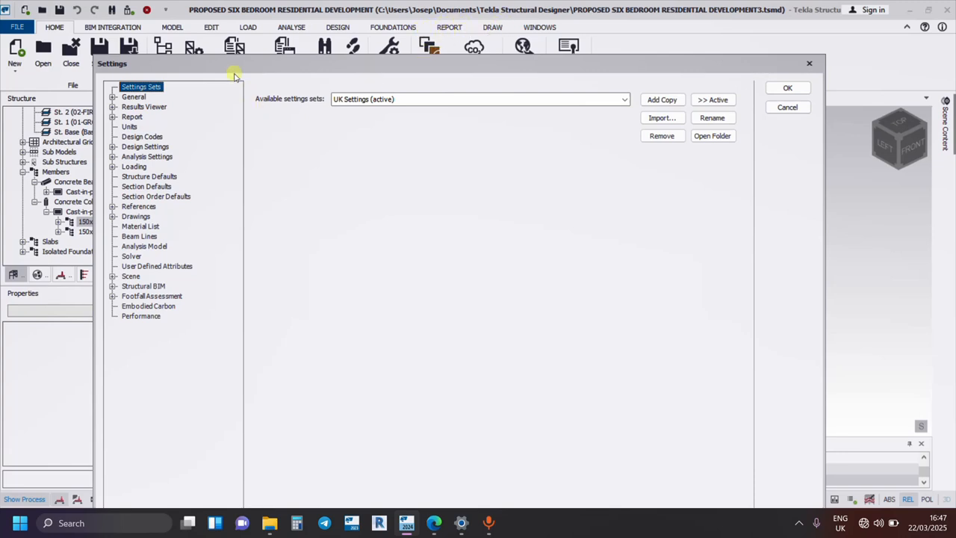
drag(458, 59, 465, 24)
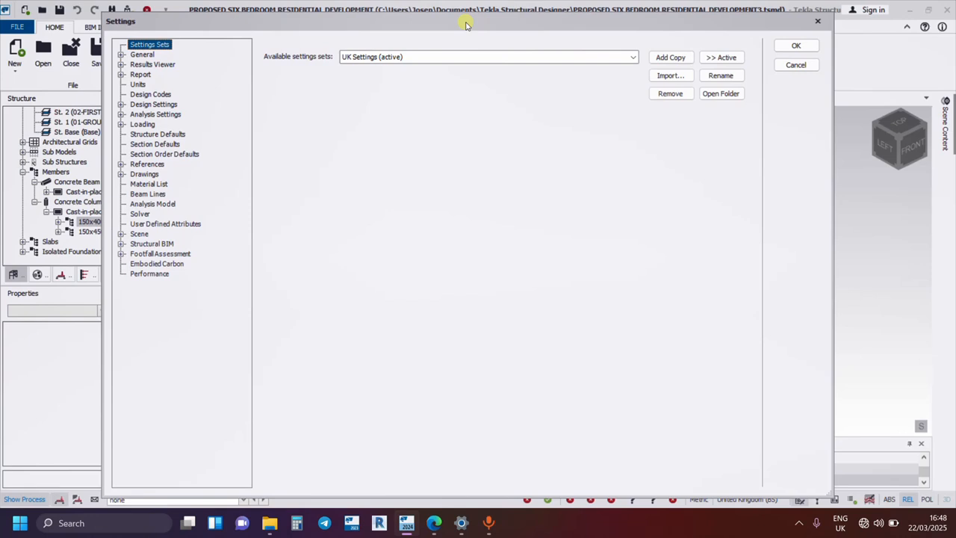
drag(466, 26, 473, 57)
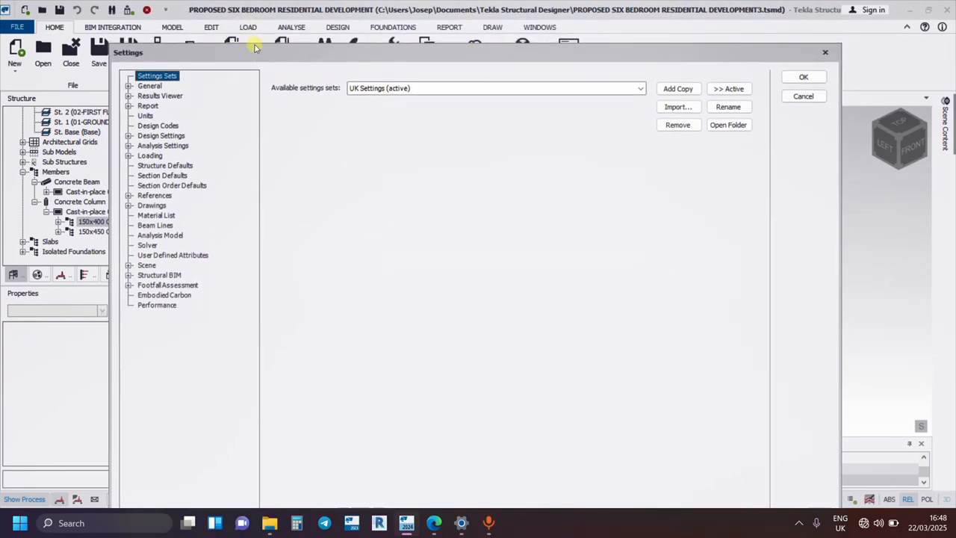
drag(283, 56, 275, 38)
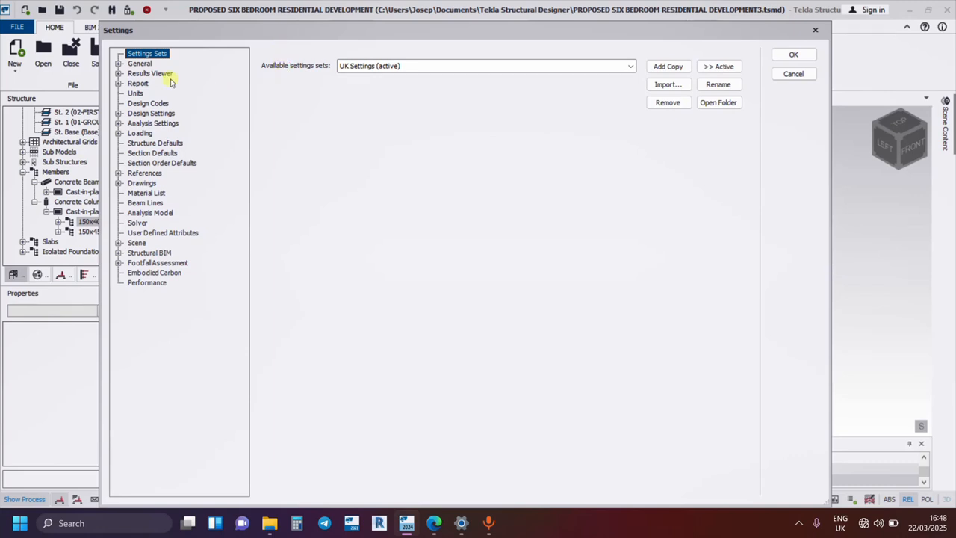
Examine the available settings sets and the naming prompt for copying the UK Settings set, without adding a copy.
click(631, 67)
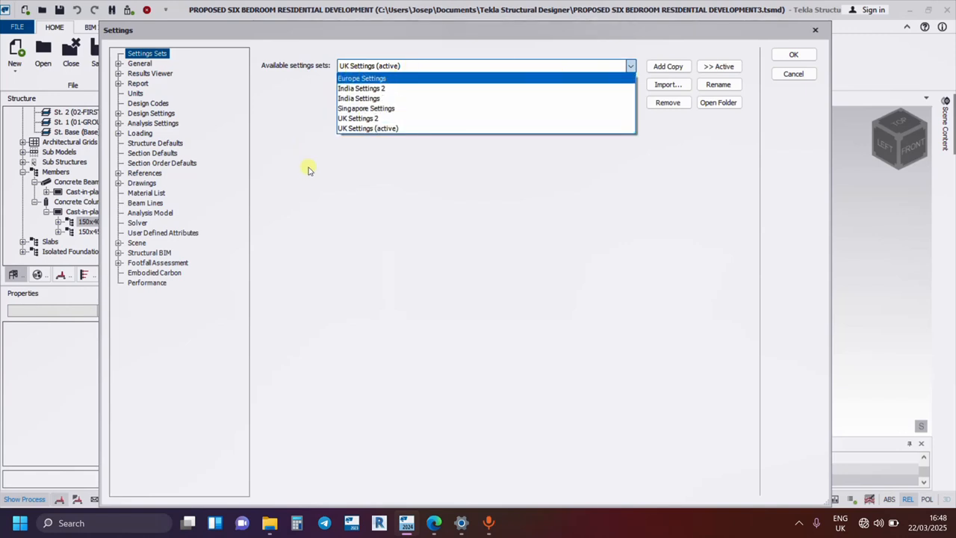
click(386, 186)
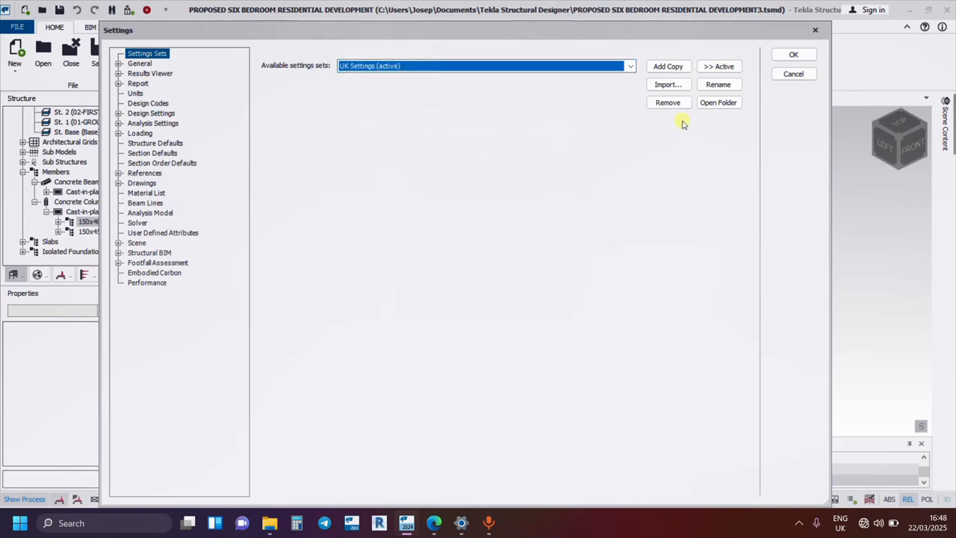
click(669, 67)
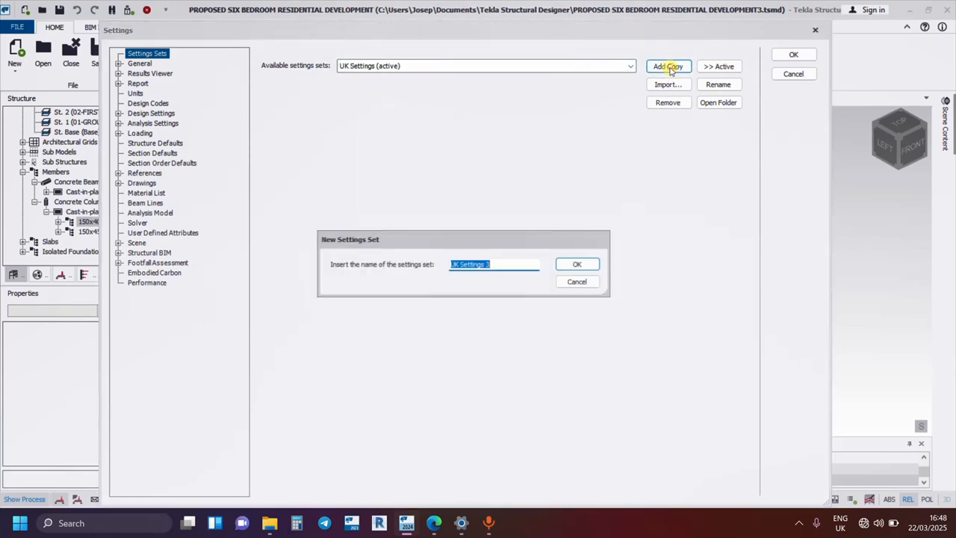
click(587, 283)
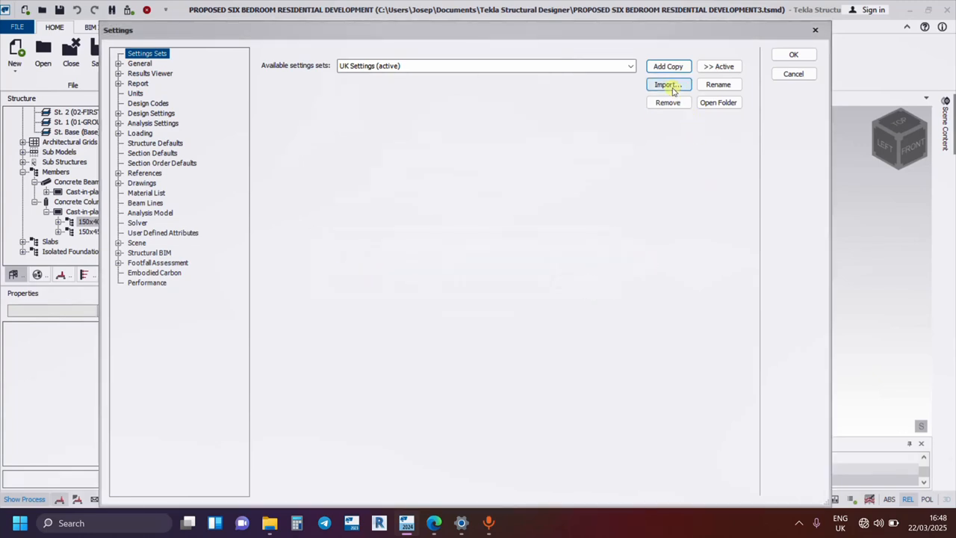
Import the settings set for the USA region after comparing the unit systems, materials and sections of several other regions.
click(667, 85)
drag(528, 109, 439, 58)
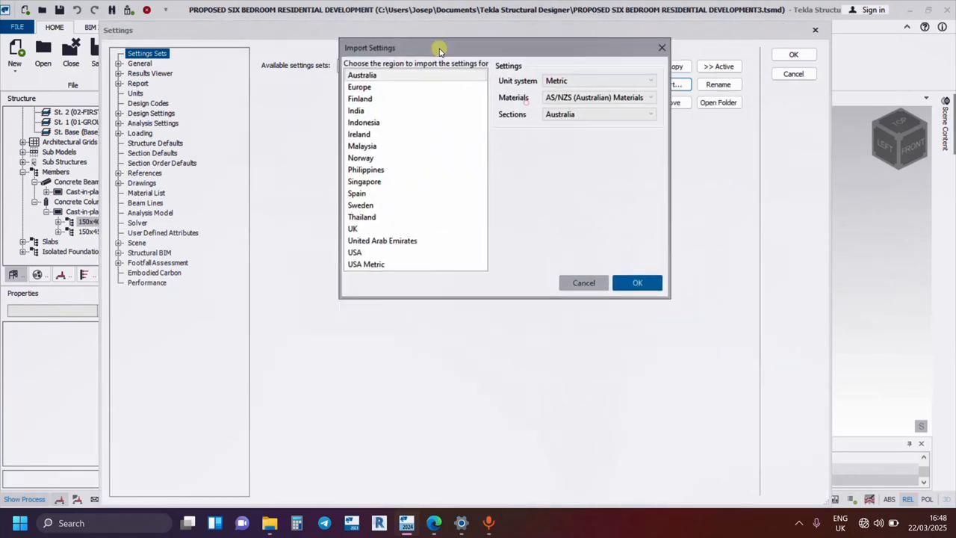
click(355, 256)
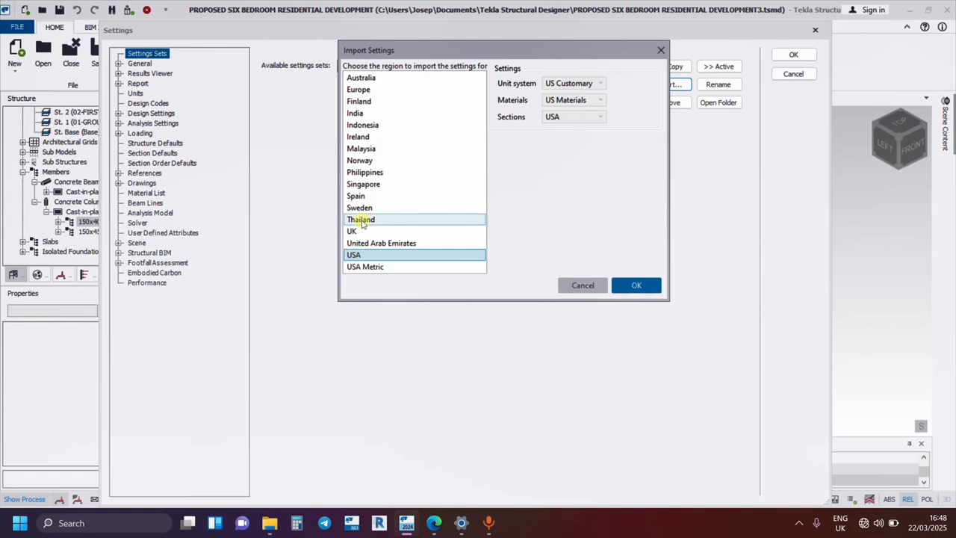
click(359, 101)
click(371, 150)
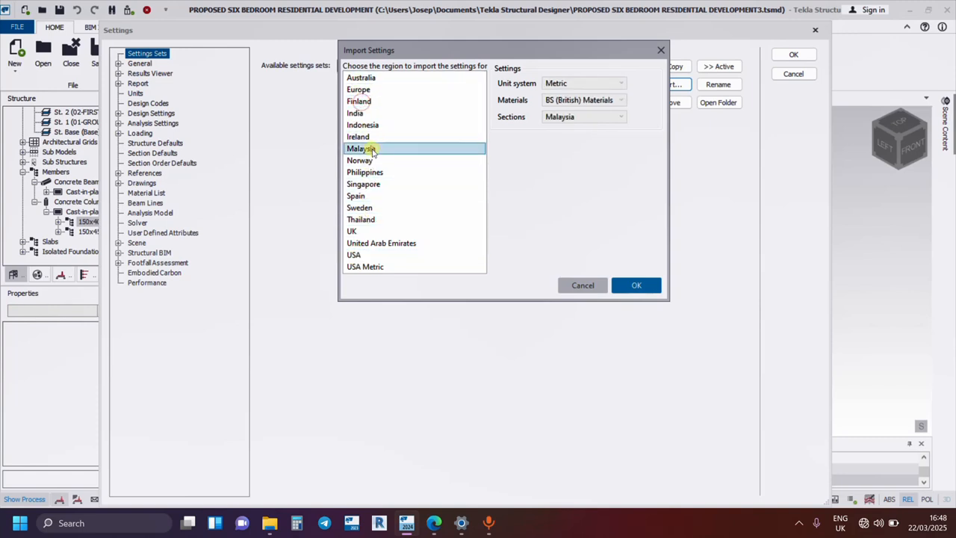
click(366, 196)
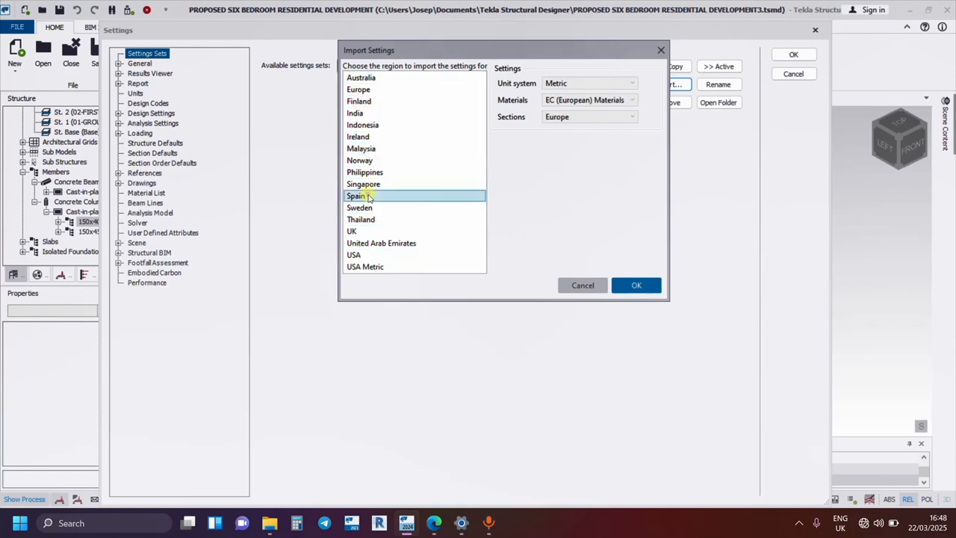
click(366, 246)
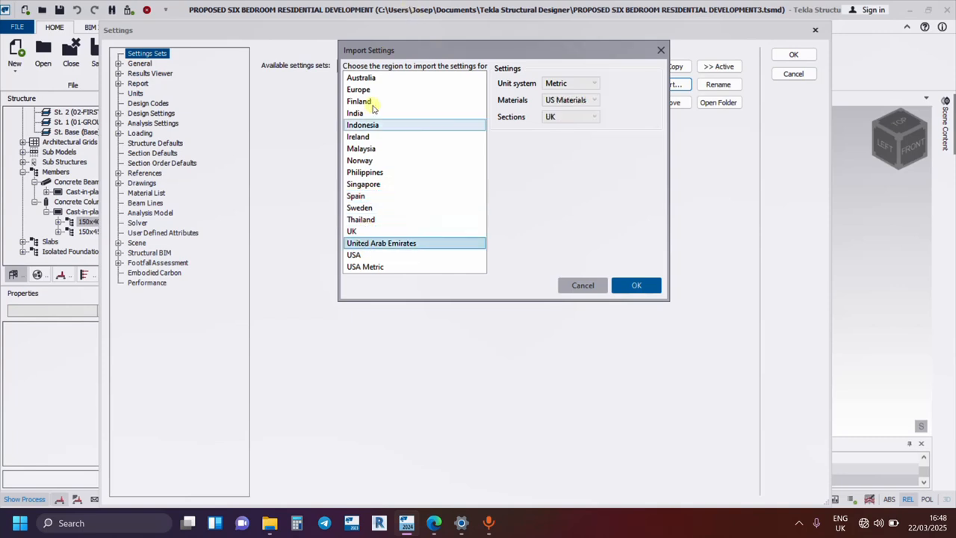
click(355, 256)
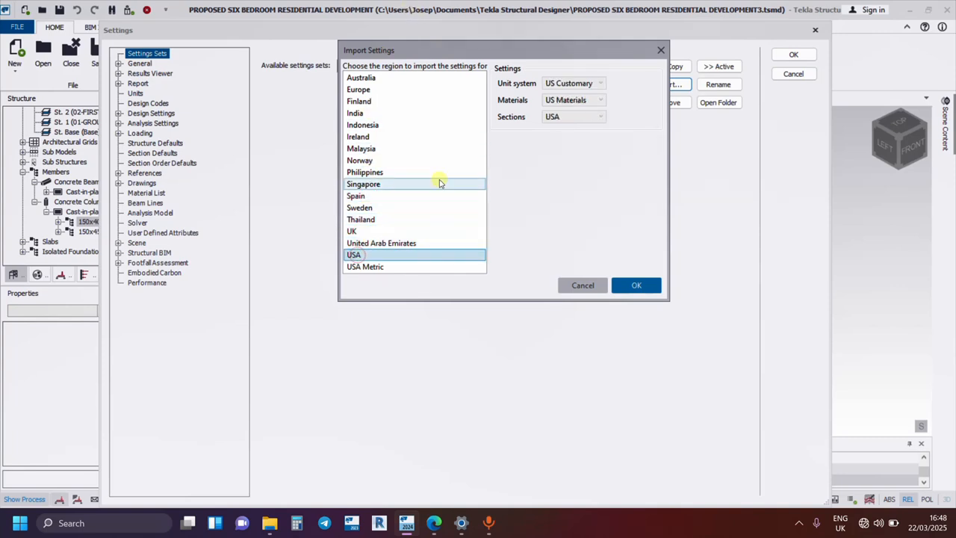
click(636, 285)
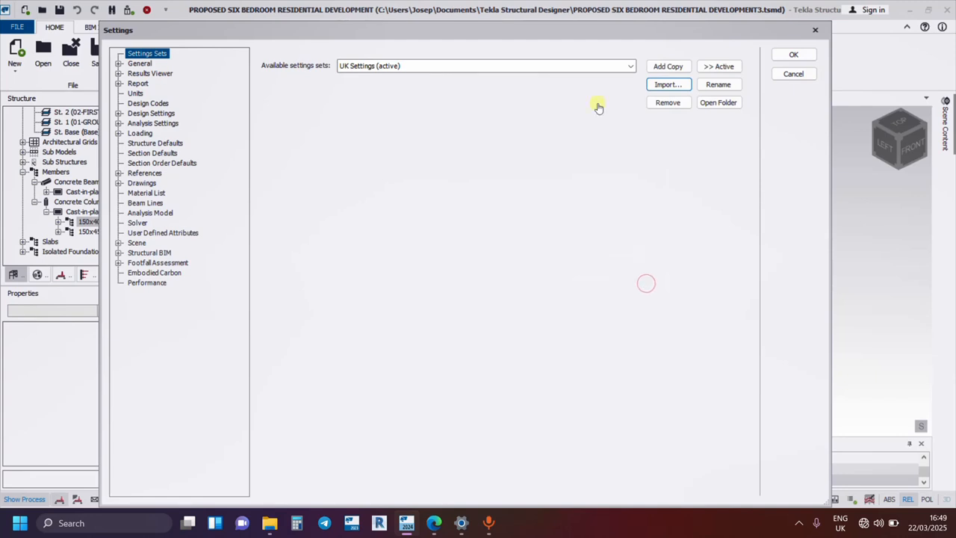
Check the imported USA Settings in the available settings sets and reselect UK Settings (active).
click(631, 67)
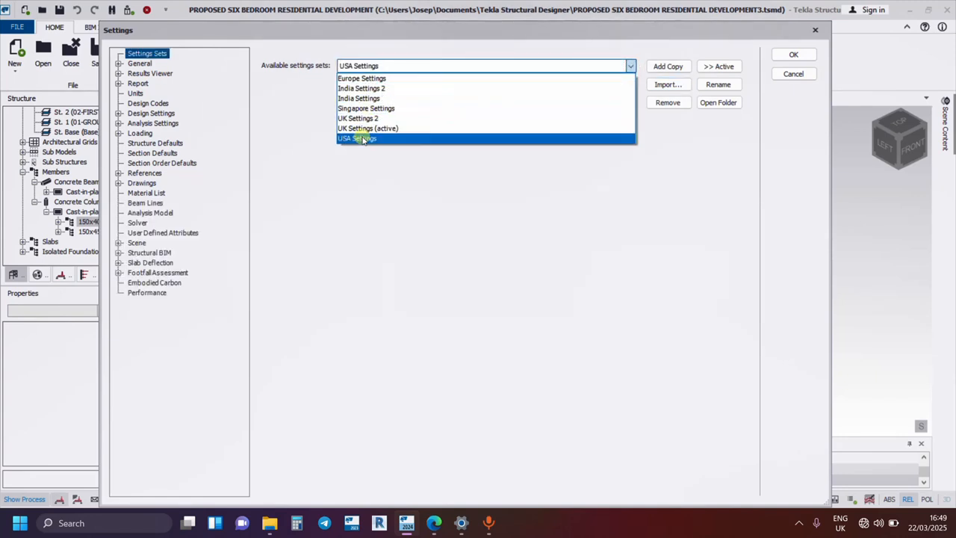
click(610, 227)
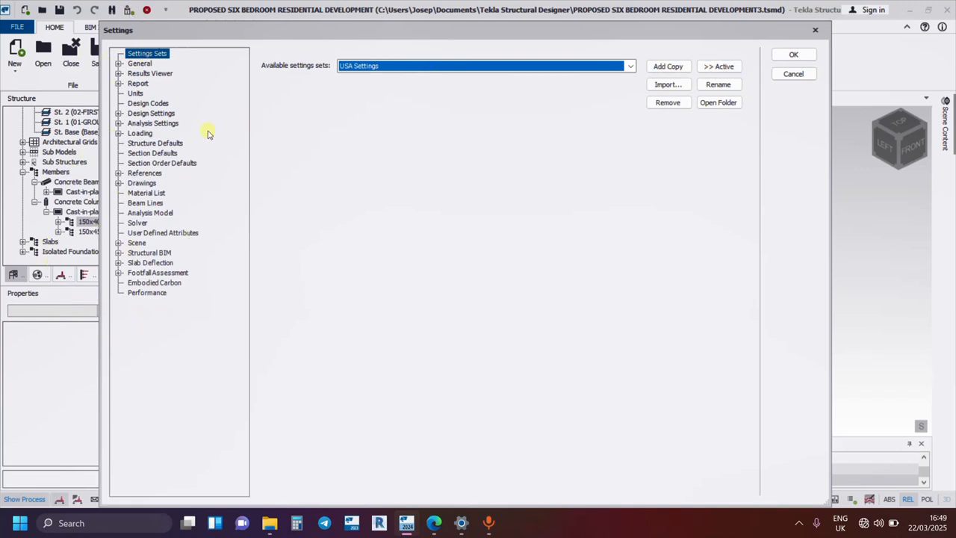
click(631, 66)
click(369, 129)
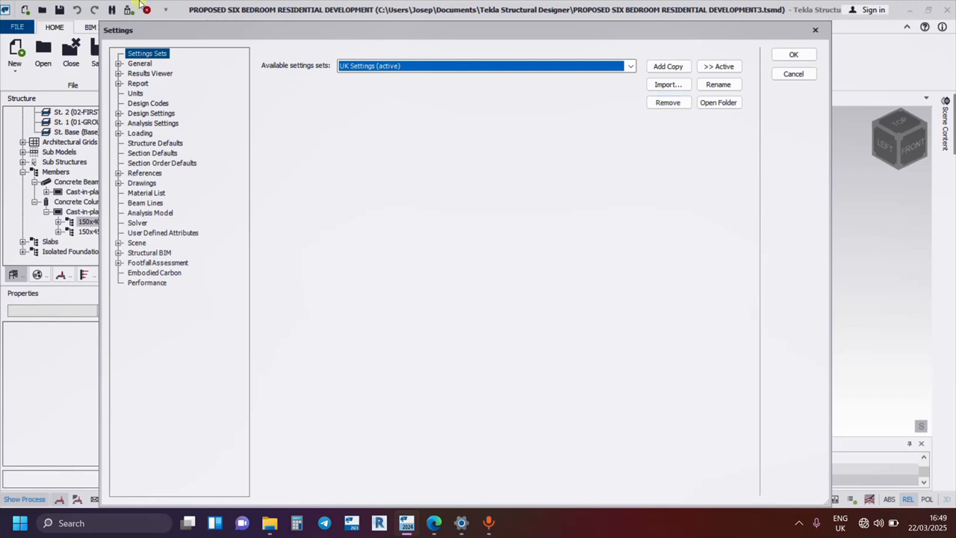
Review the General settings for Language, Appearance, Autorecover, Confirmations and Update Service.
click(119, 64)
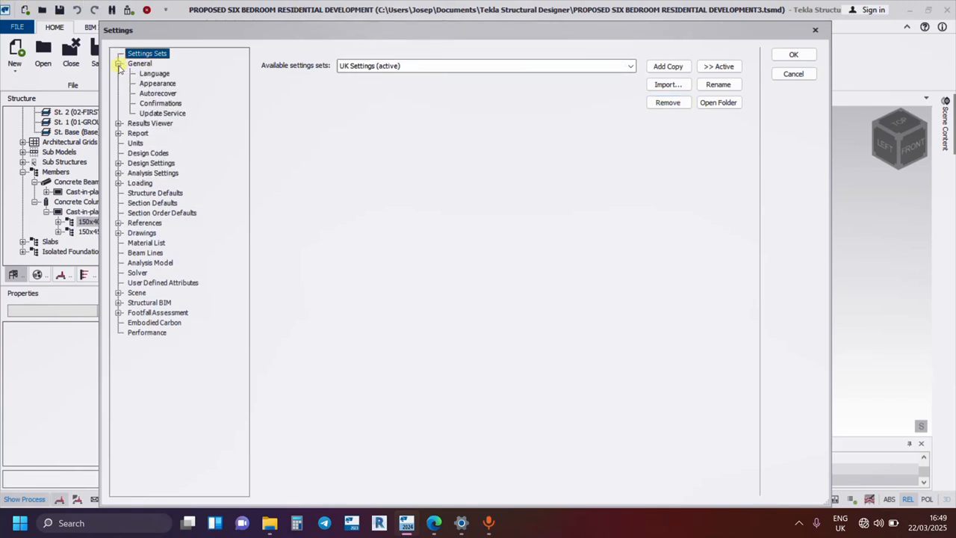
click(160, 73)
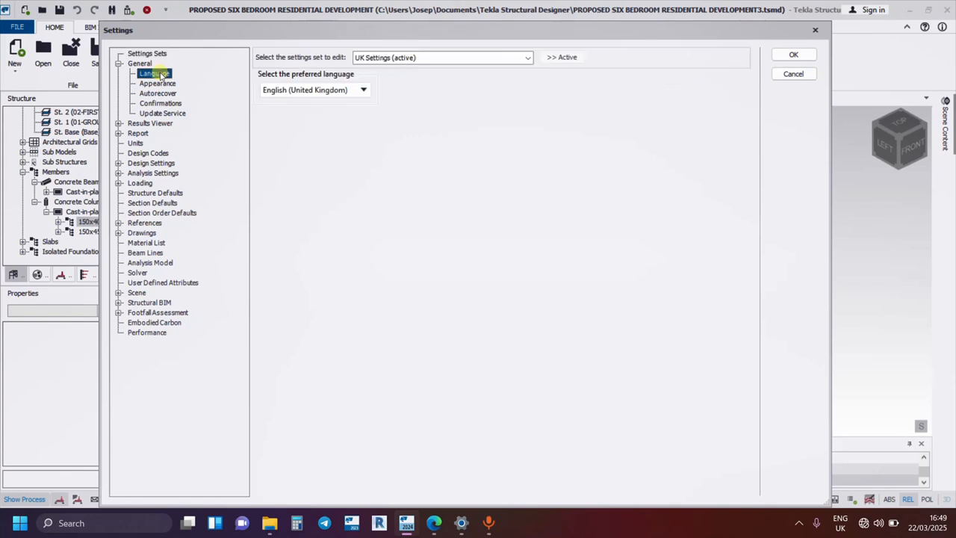
click(166, 84)
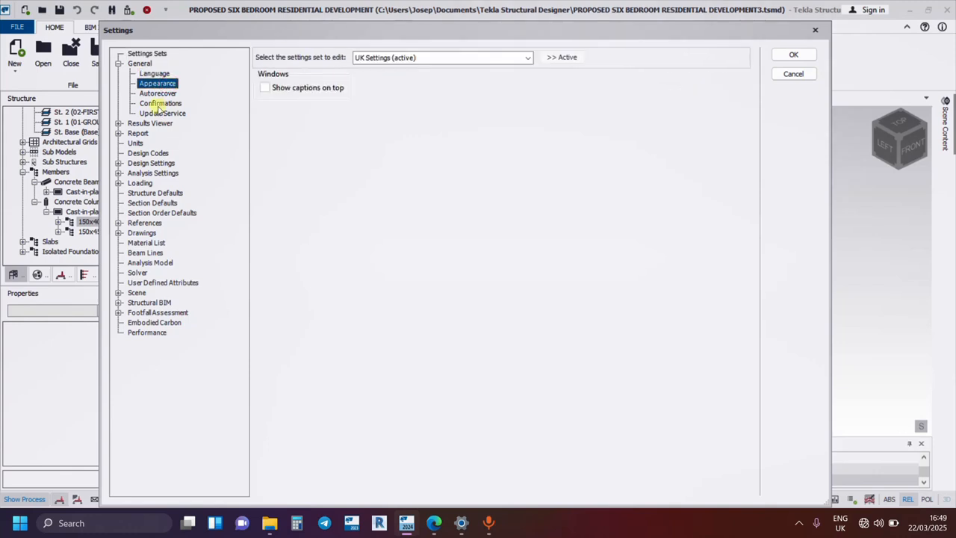
click(157, 94)
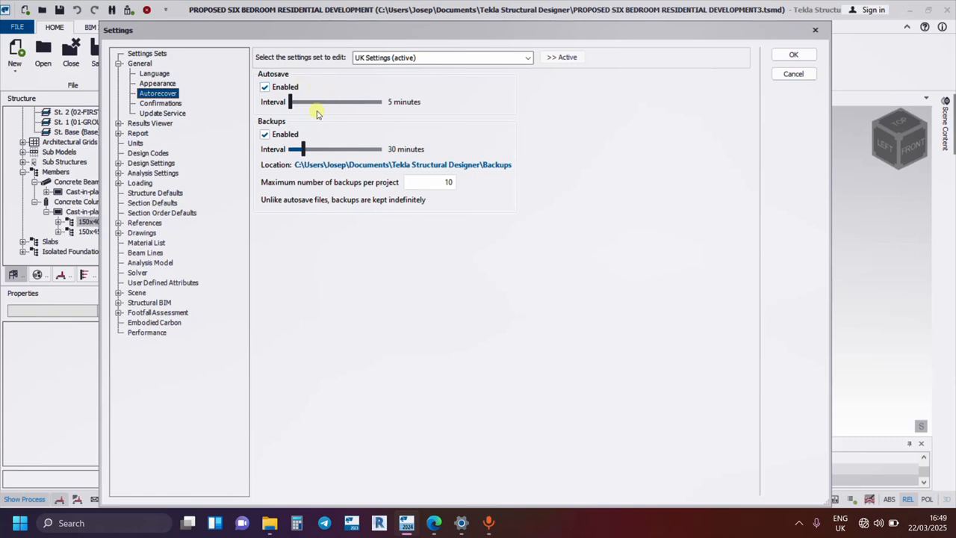
click(165, 103)
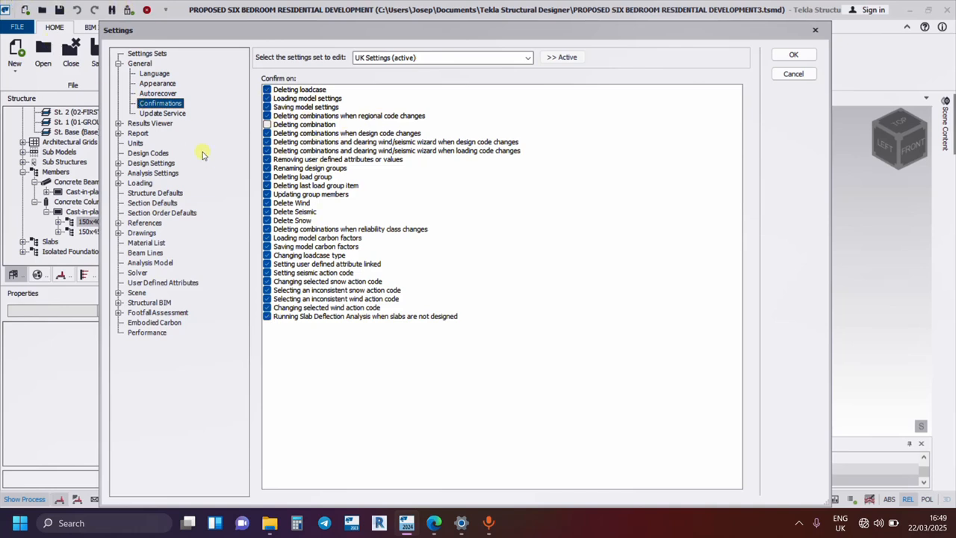
click(160, 113)
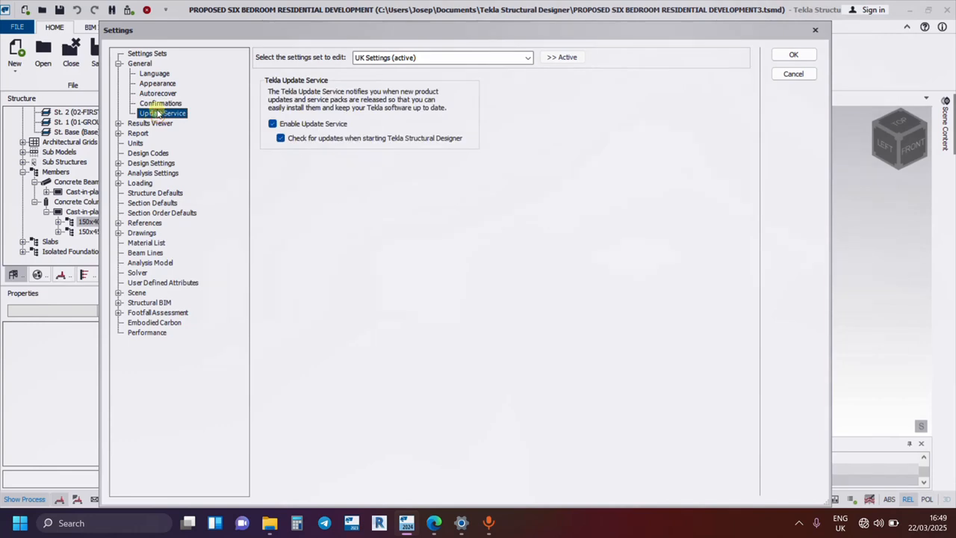
click(119, 64)
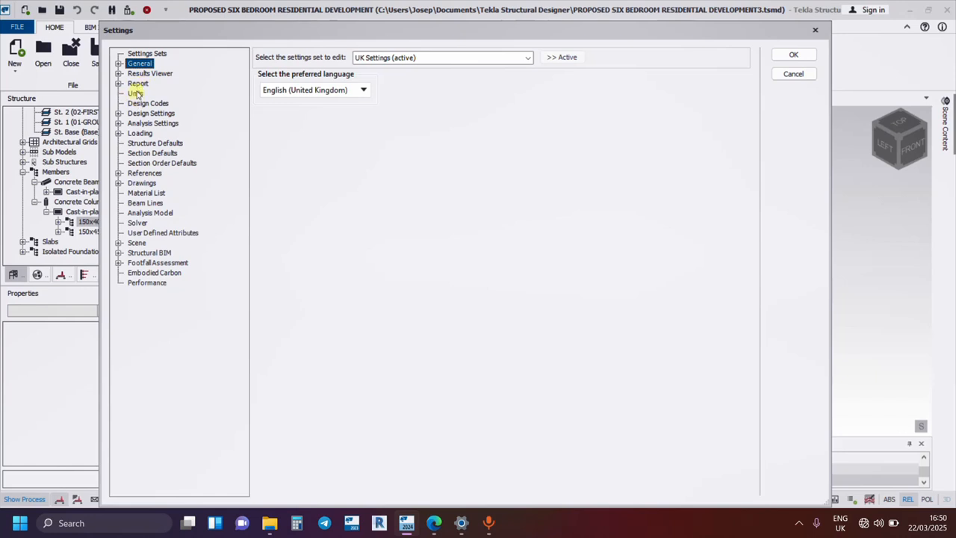
Choose Metric as the unit system in the Units settings of the UK settings set.
click(136, 94)
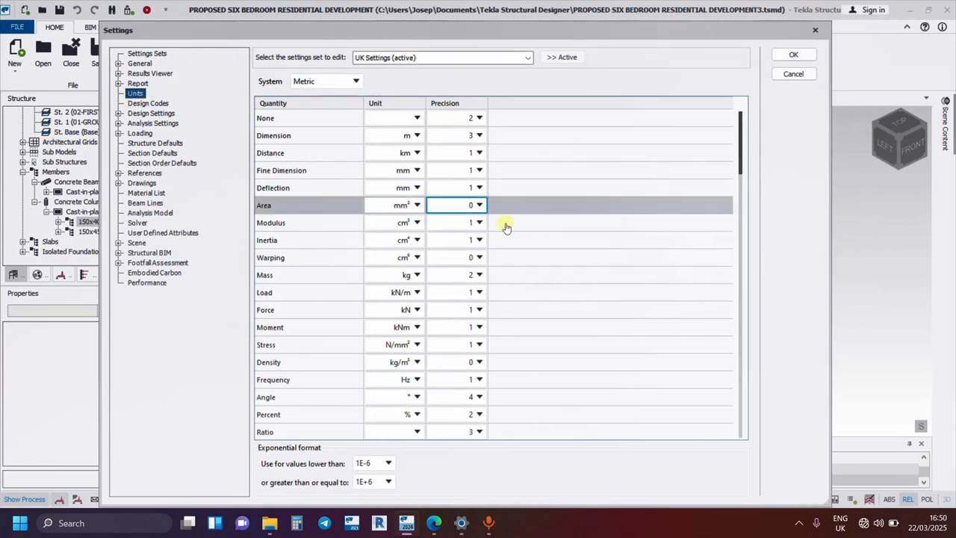
click(357, 81)
click(318, 96)
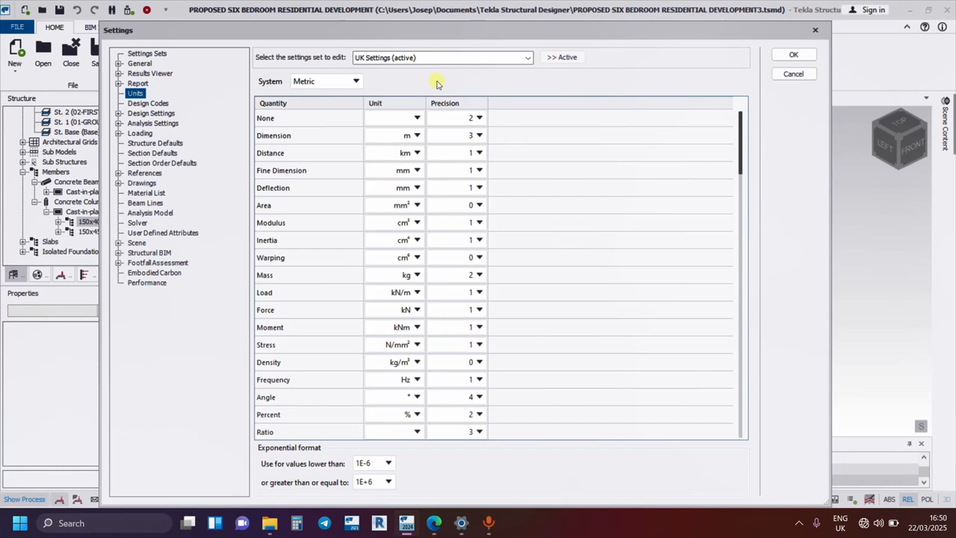
Choose United Kingdom (BS) as the design code region and examine its action and resistance codes.
click(153, 103)
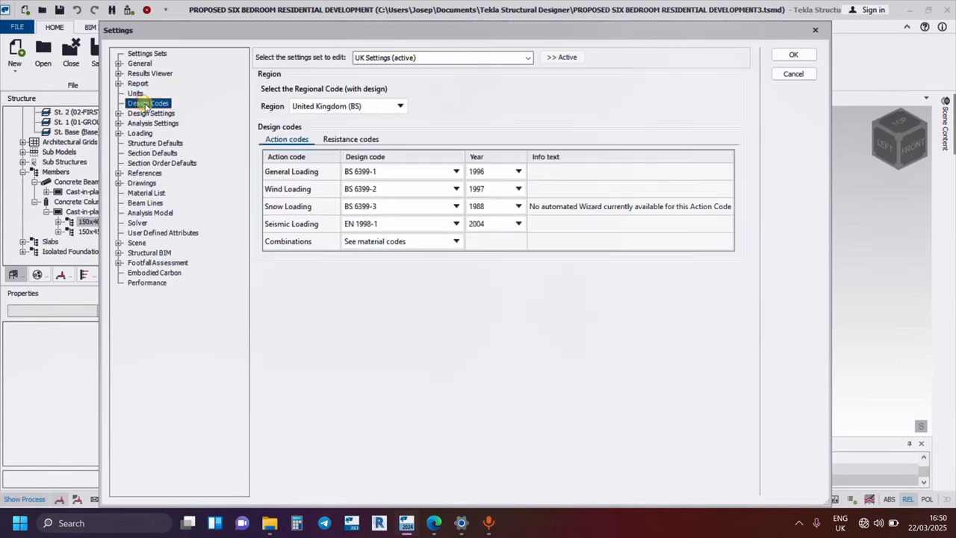
click(401, 107)
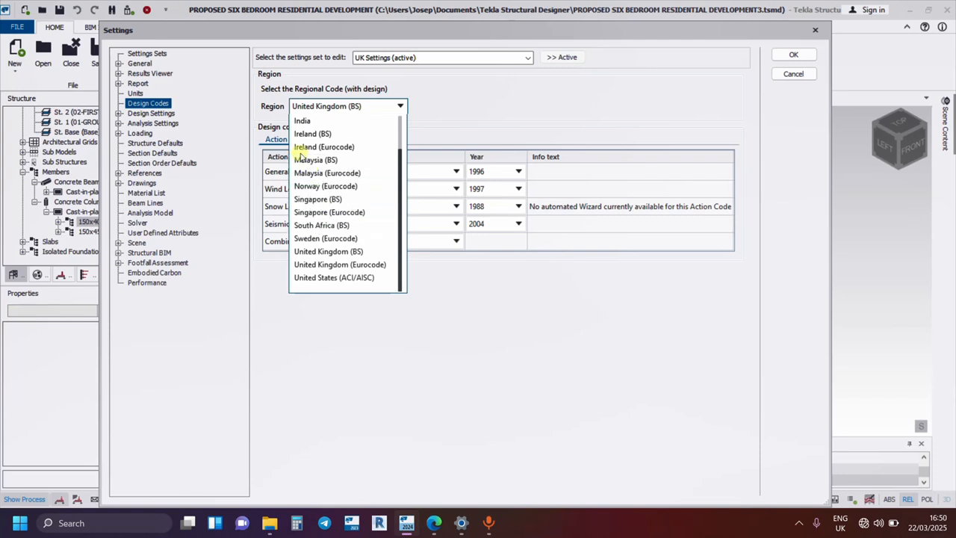
click(359, 252)
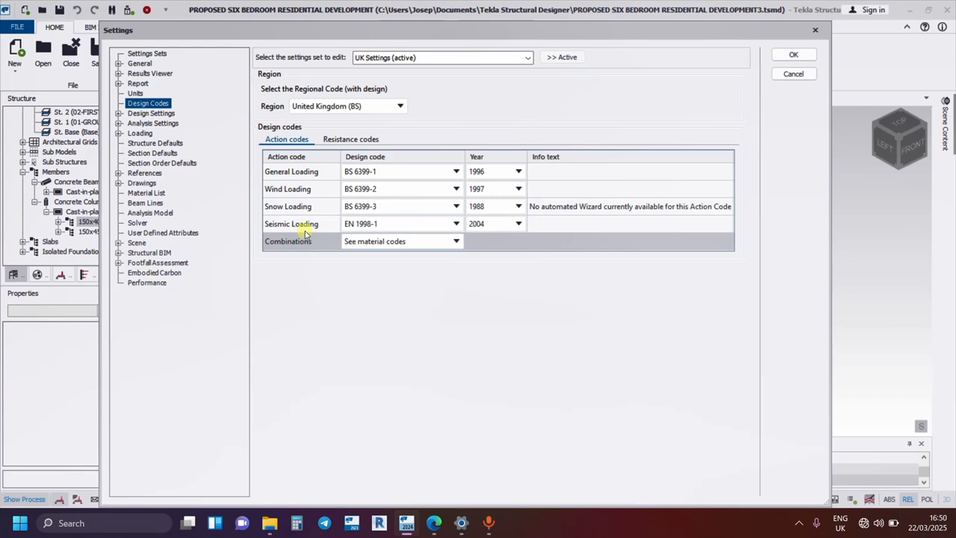
click(348, 142)
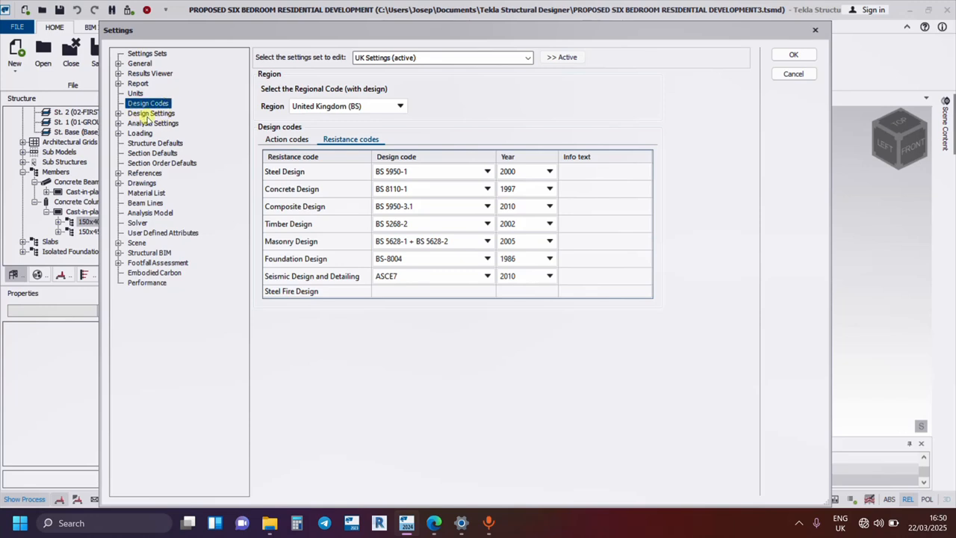
Review the Design Settings, Analysis Settings and Loading options of the UK settings set.
double_click(149, 114)
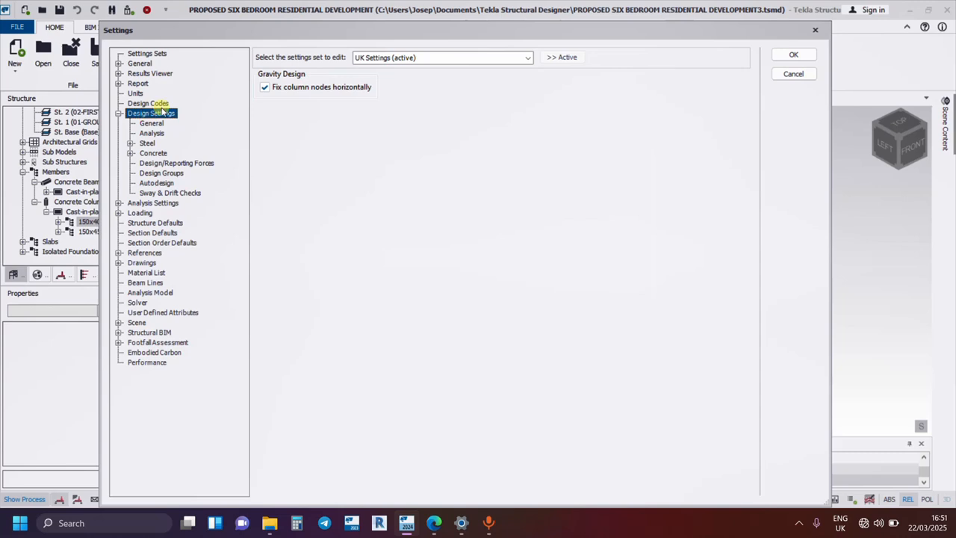
double_click(146, 203)
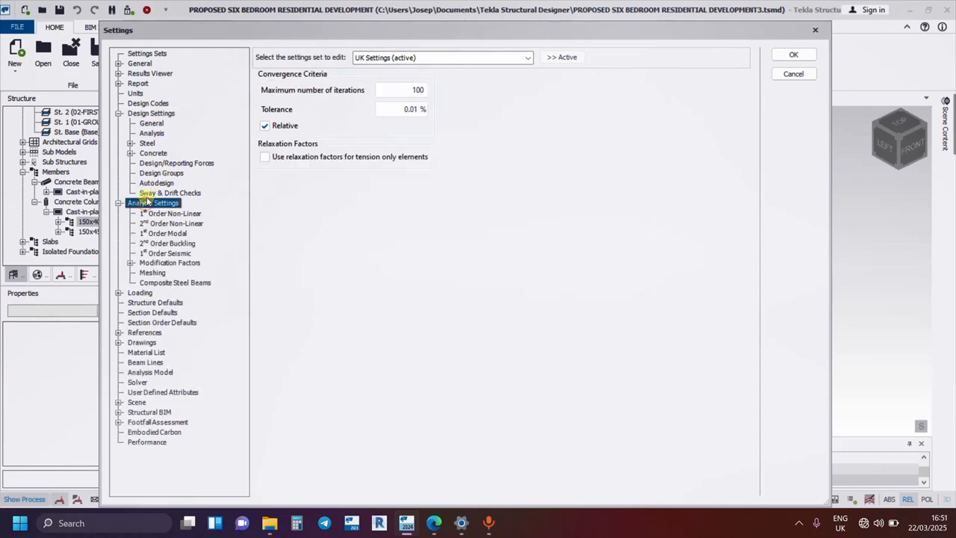
double_click(140, 293)
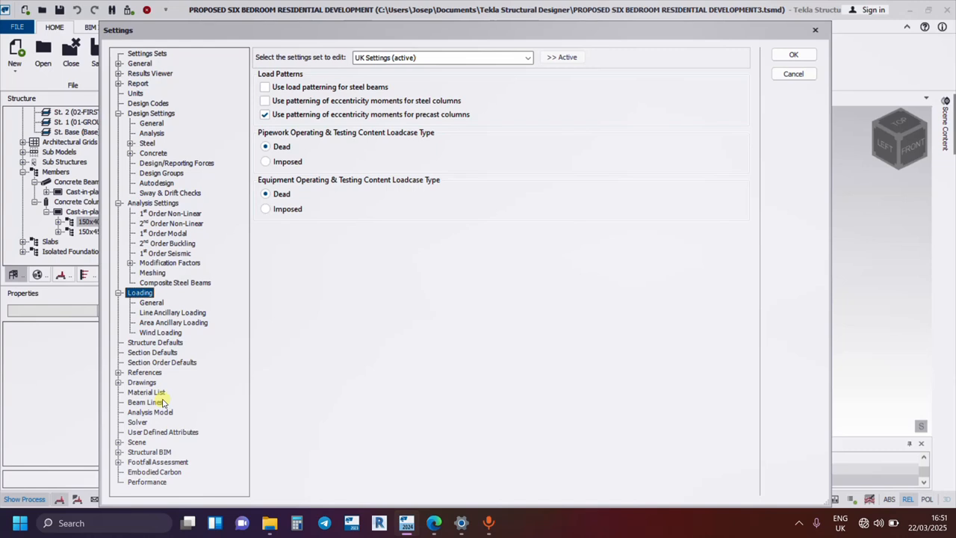
Examine the default section geometry for concrete beams and concrete columns in Section Defaults, leaving both unchanged.
click(152, 353)
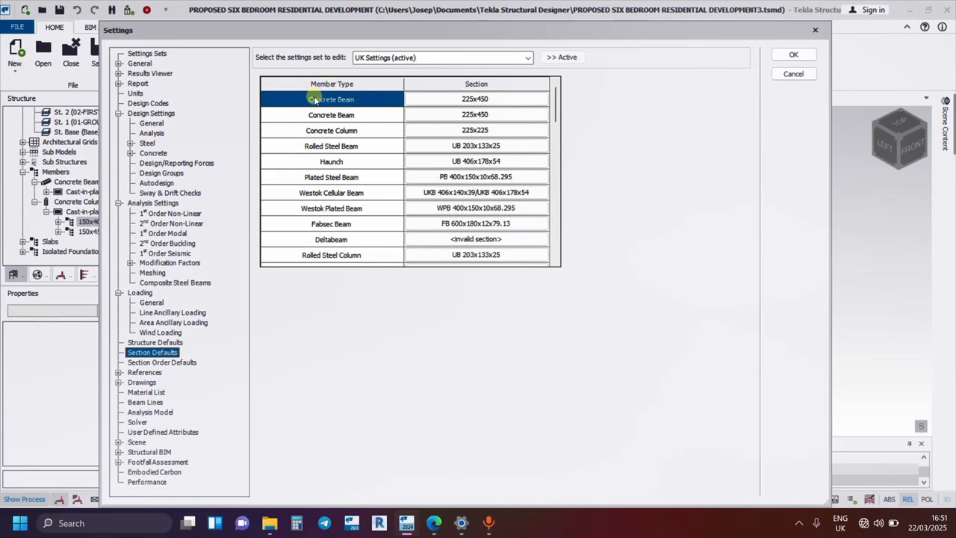
click(473, 100)
double_click(491, 104)
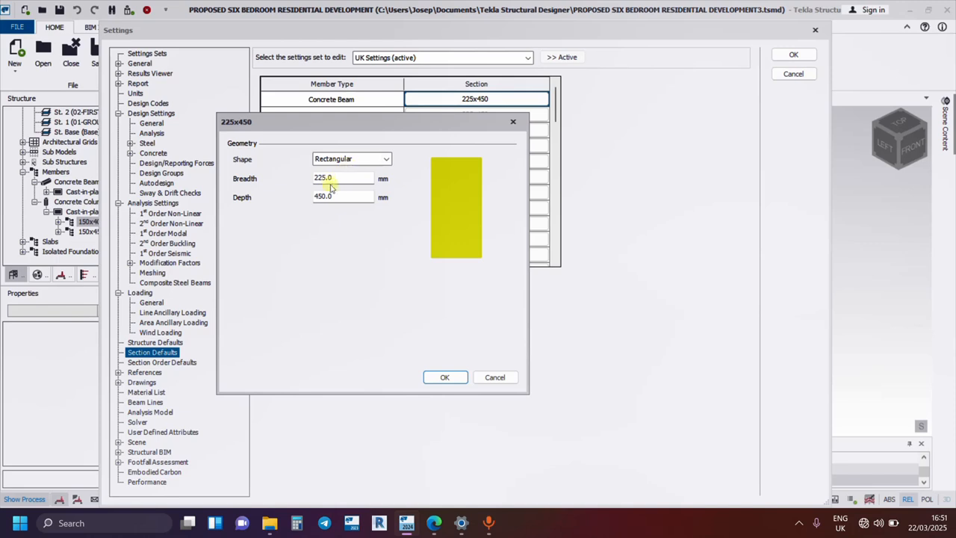
drag(333, 179, 307, 186)
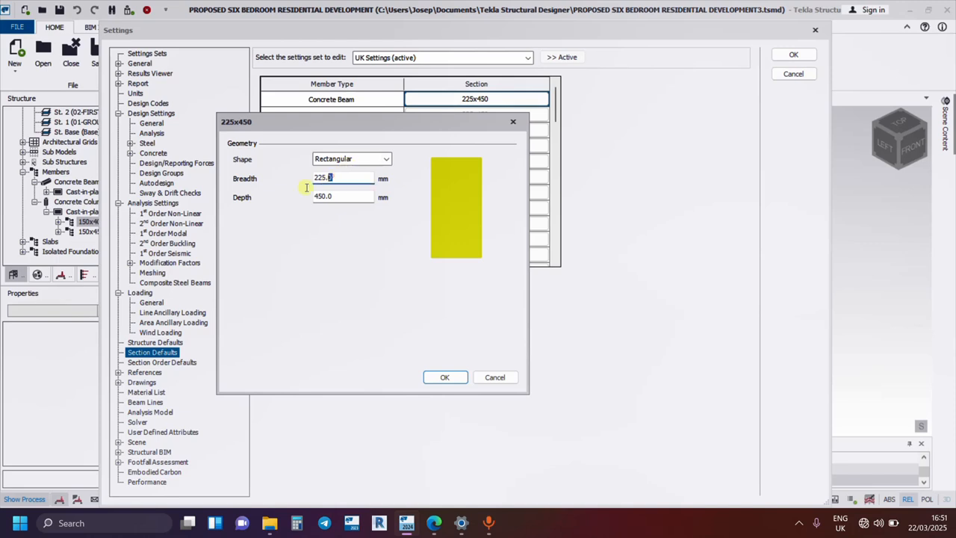
click(495, 377)
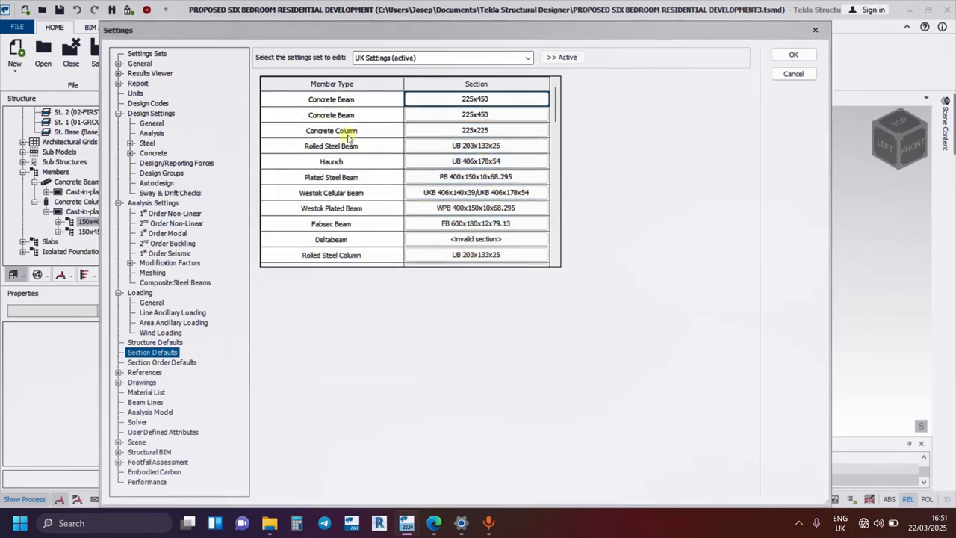
double_click(500, 131)
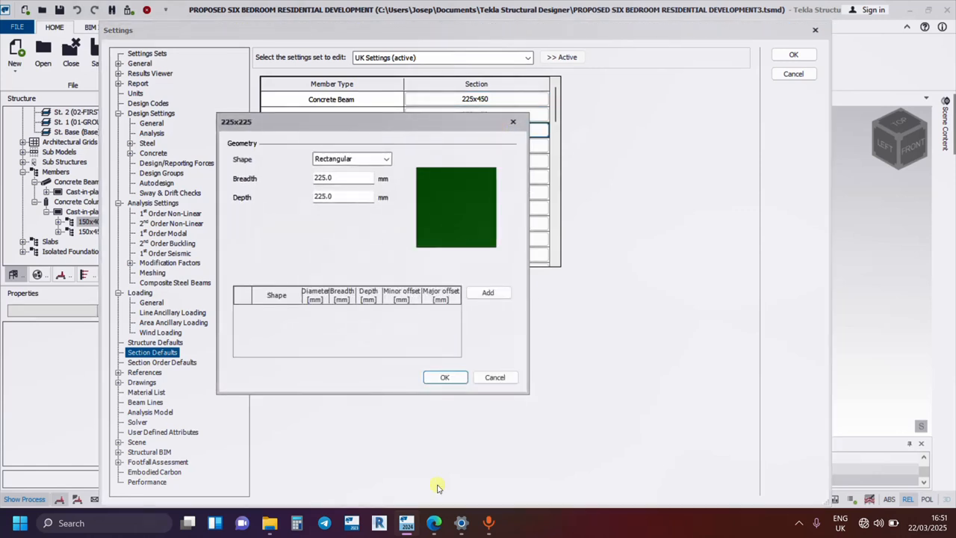
click(494, 377)
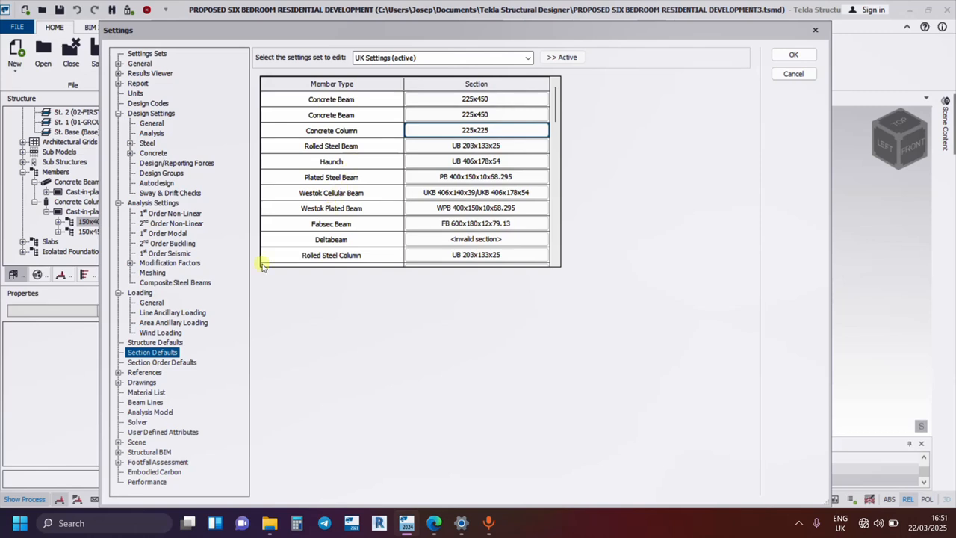
Review the Section Order Defaults and the Scene settings categories.
click(150, 363)
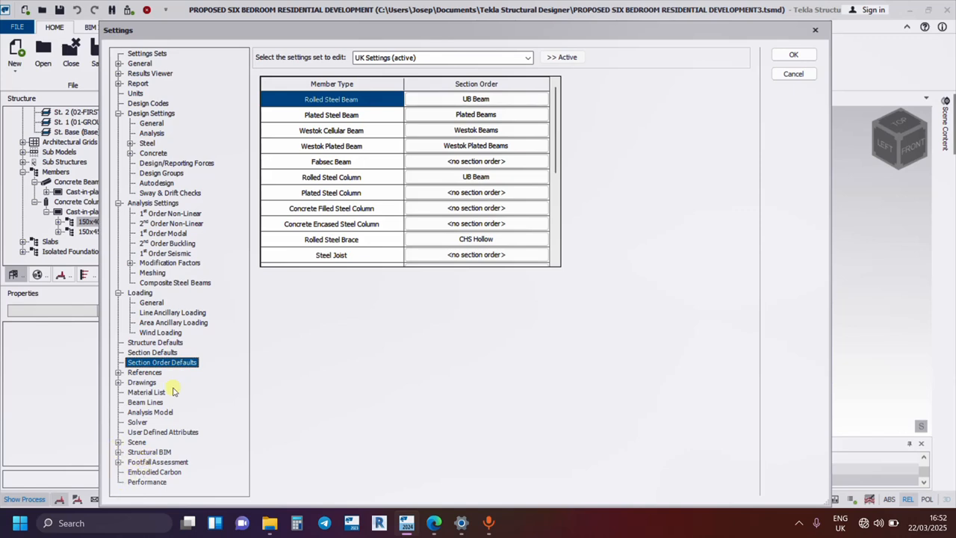
click(118, 442)
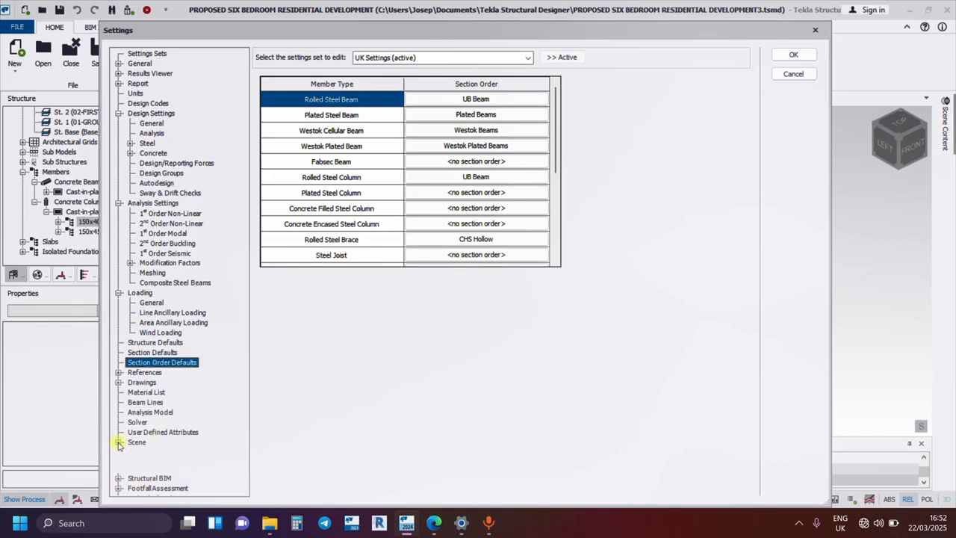
scroll(149, 425, down, 2)
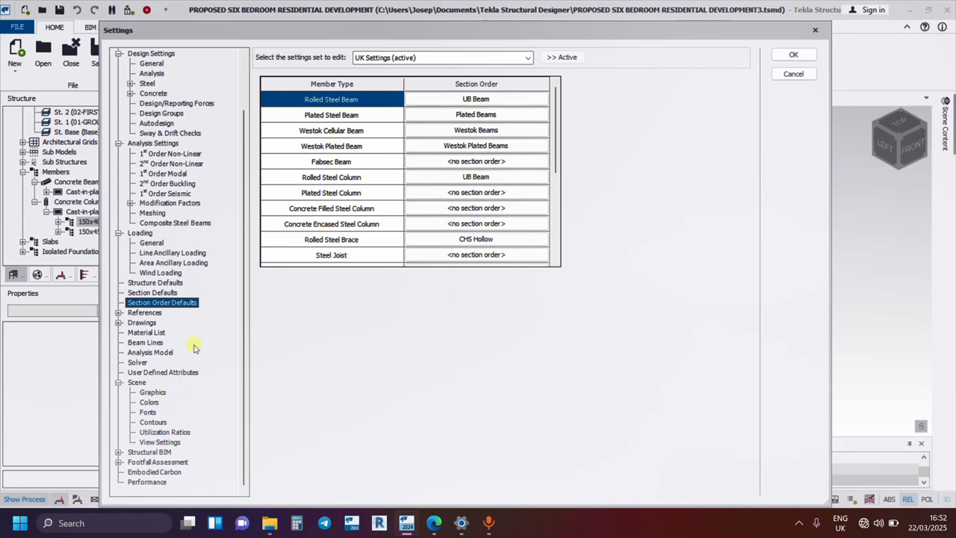
scroll(198, 163, up, 2)
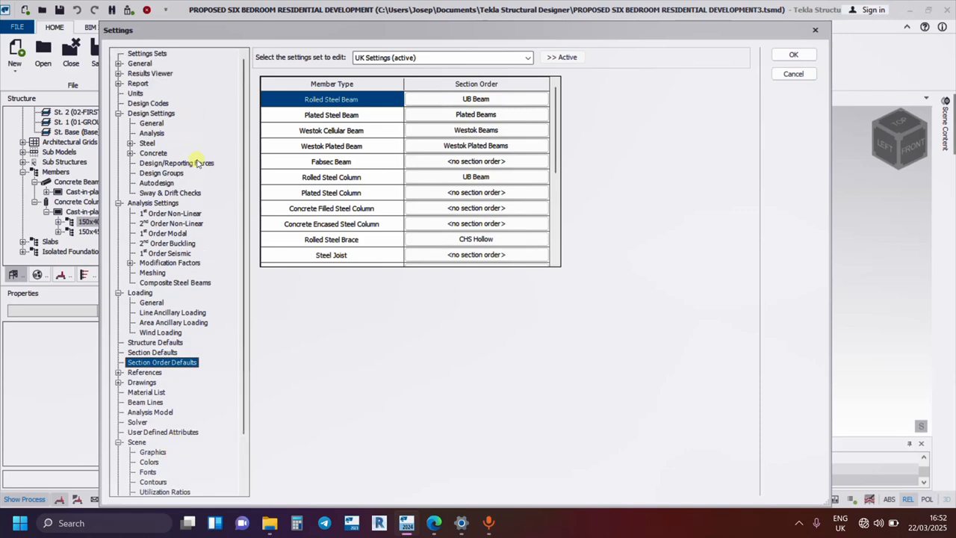
Recheck the settings sets, units and design codes, and accept the settings.
click(145, 54)
click(135, 93)
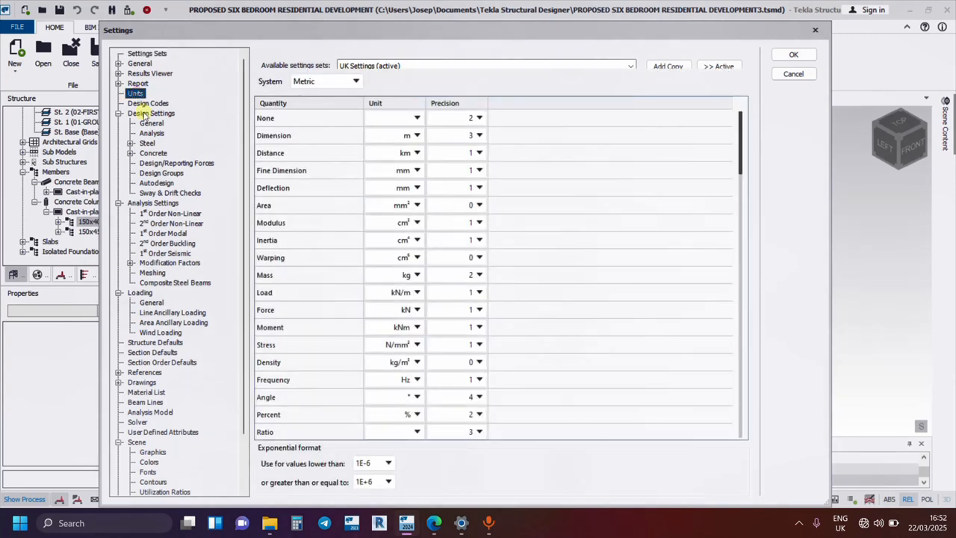
click(144, 104)
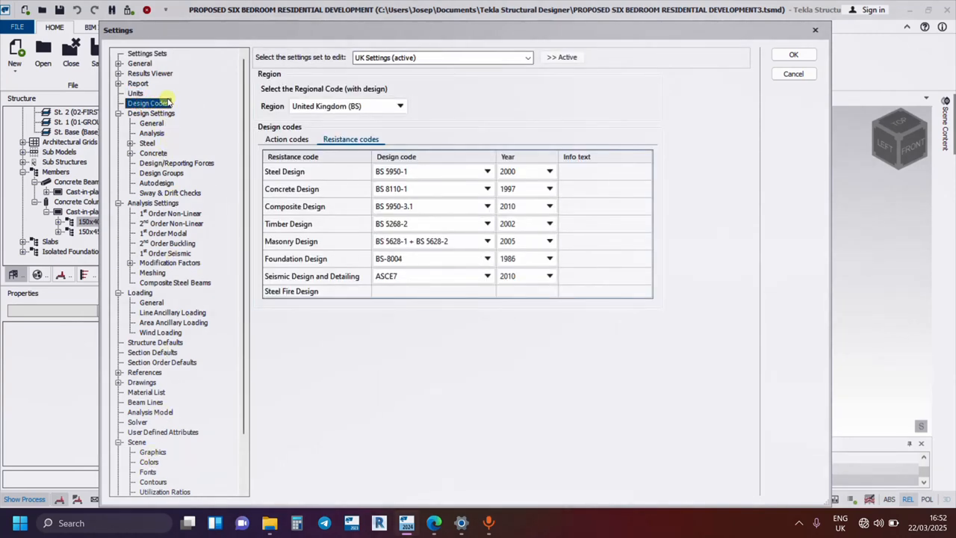
drag(567, 28, 573, 7)
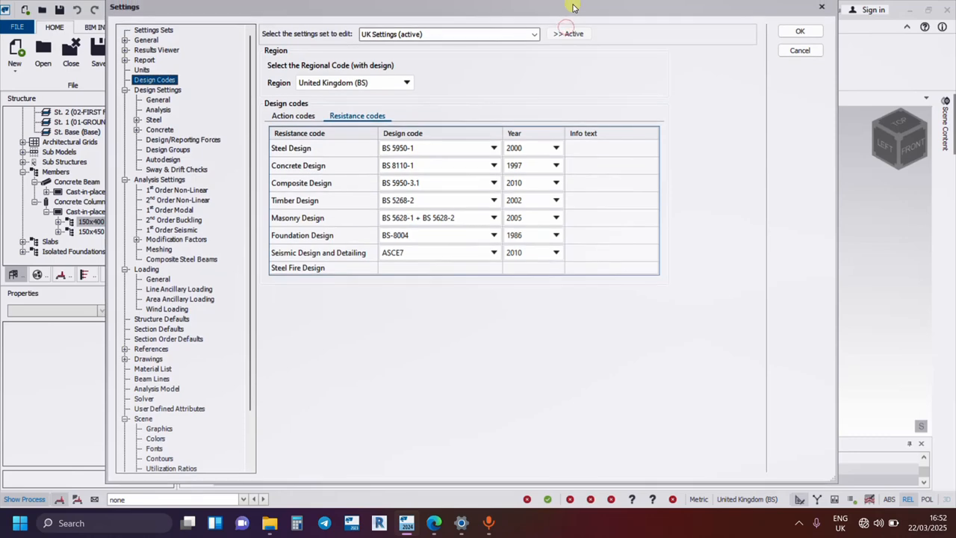
click(799, 36)
mouse_move(543, 278)
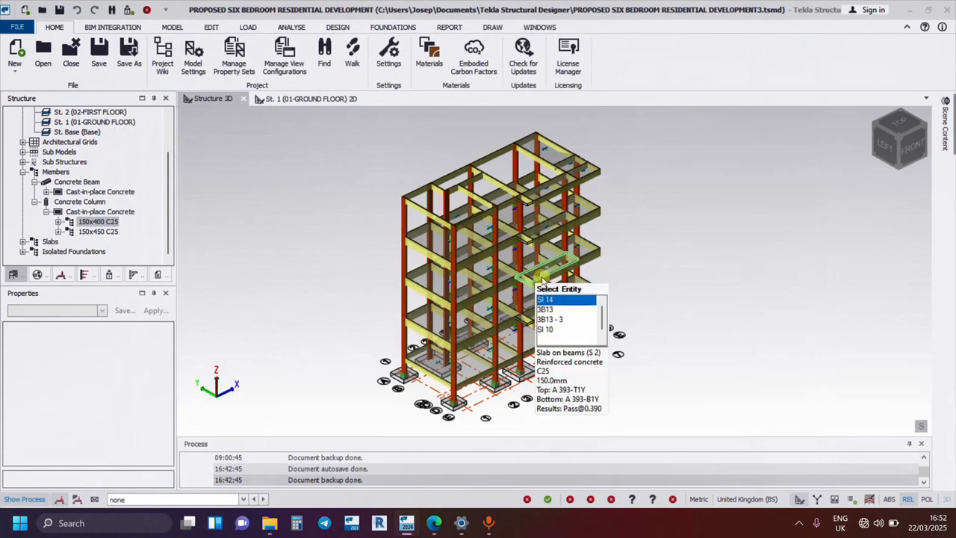
middle_drag(783, 316, 759, 316)
middle_drag(573, 295, 592, 290)
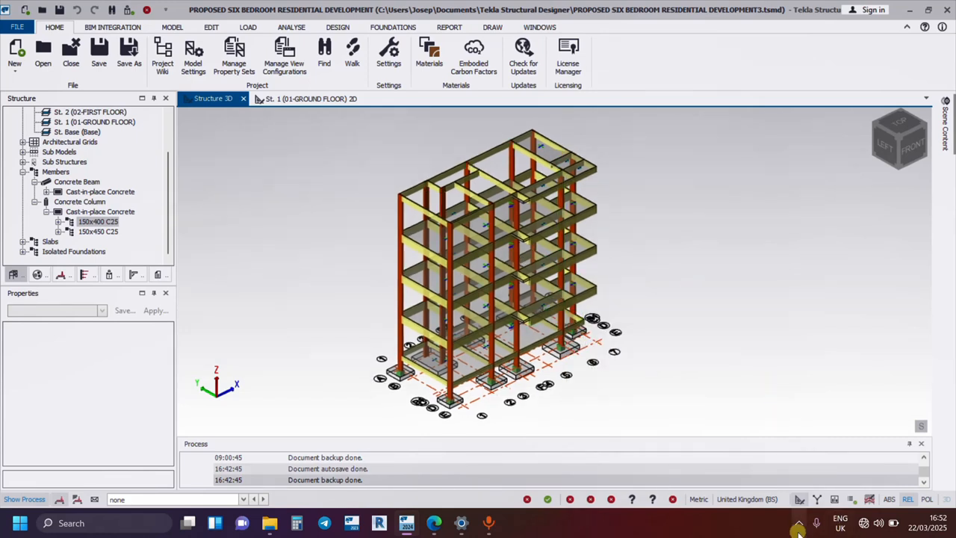
click(799, 522)
click(815, 490)
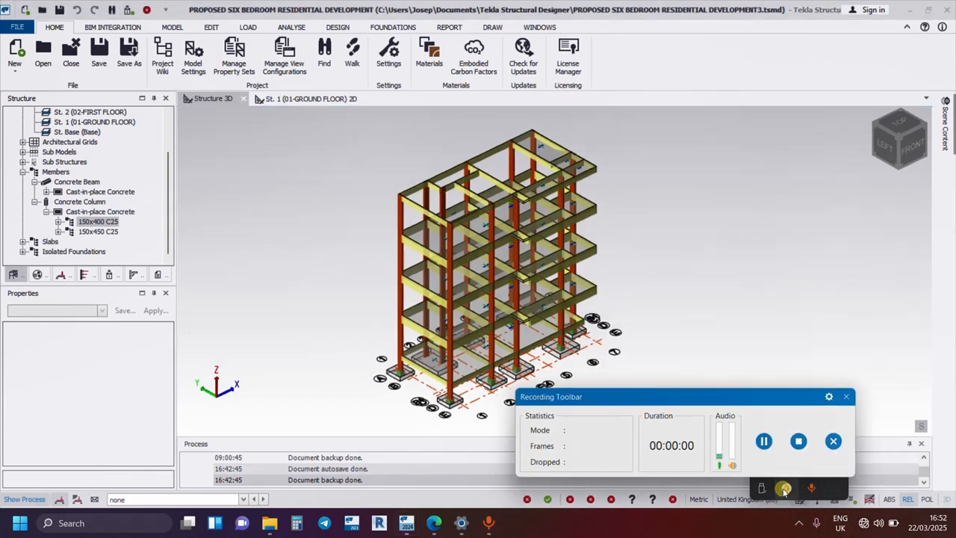